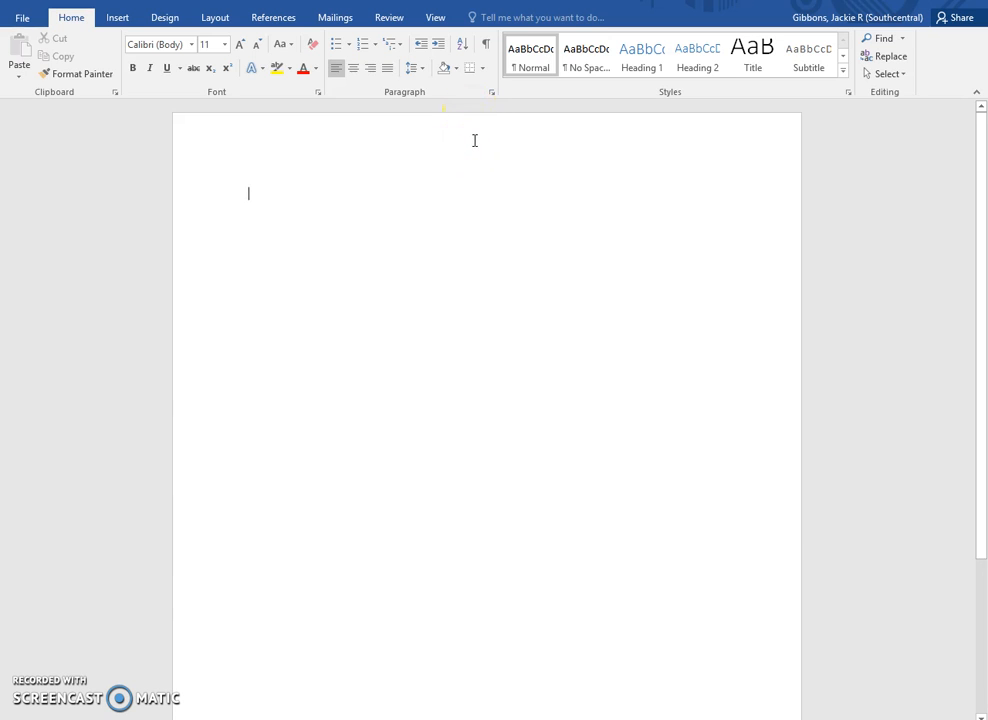
- Add a Plain Number 3 automatic page number at the header's top-right, after the surname
double_click(473, 140)
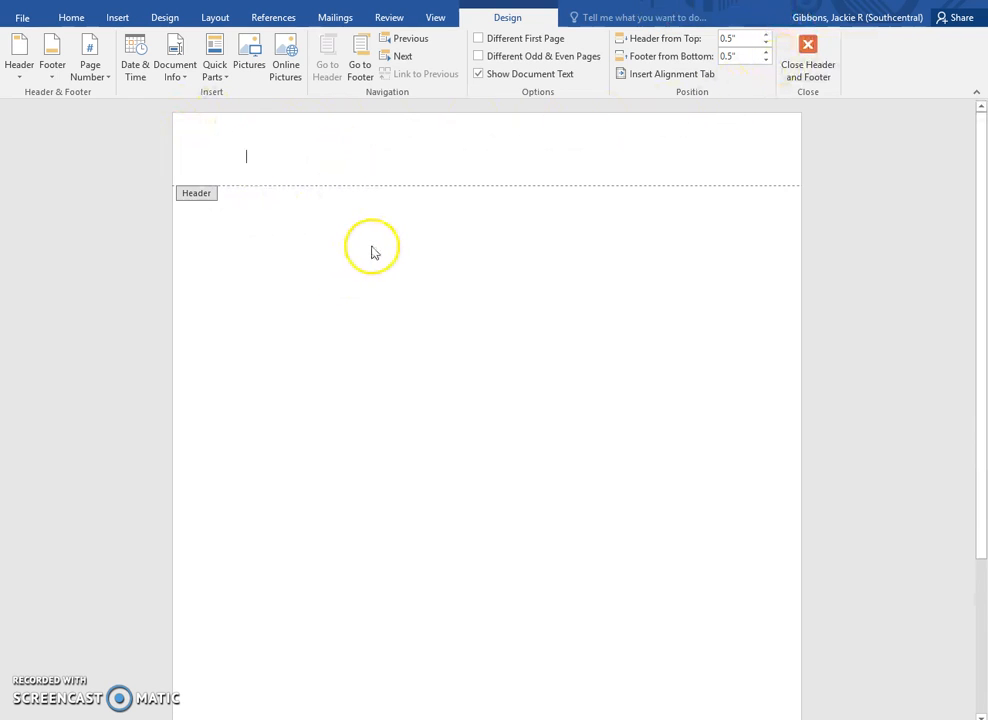
click(119, 18)
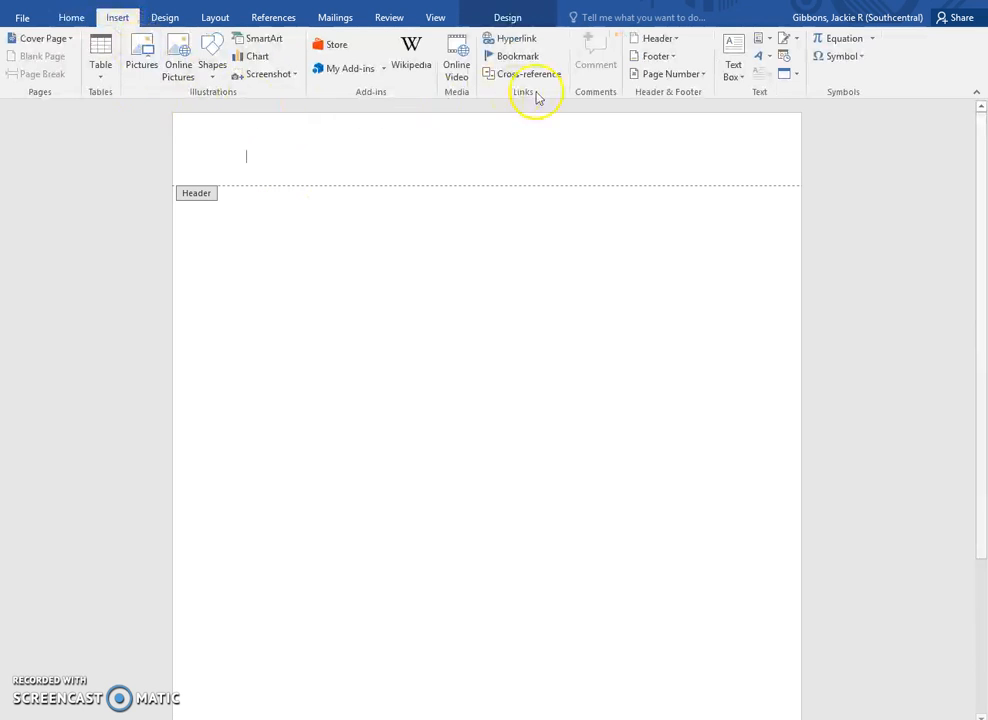
click(695, 75)
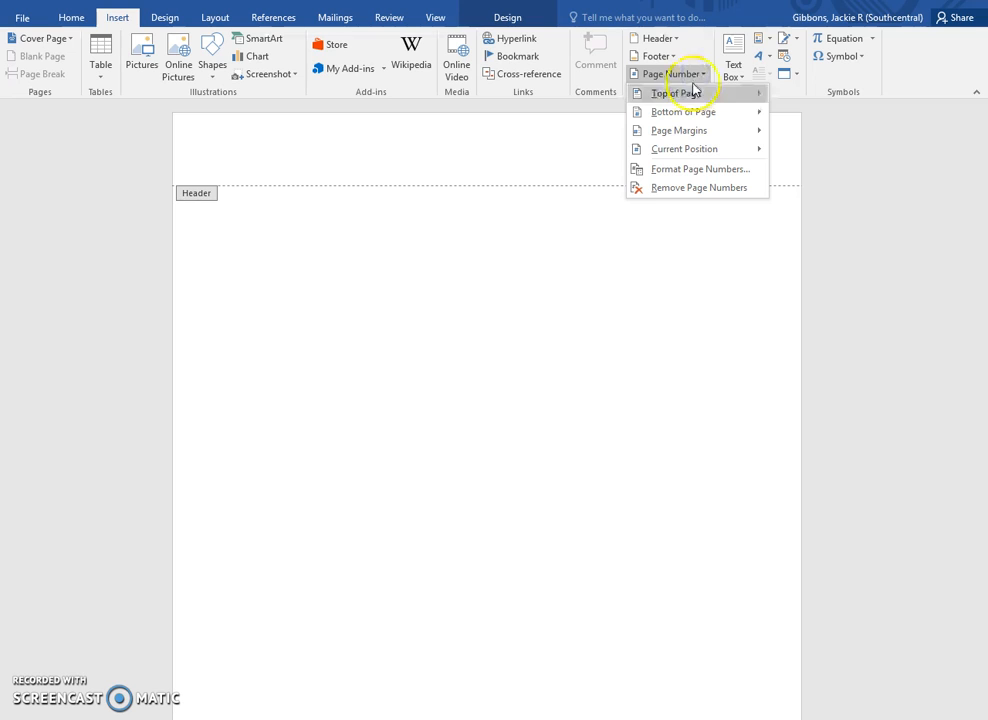
mouse_move(689, 97)
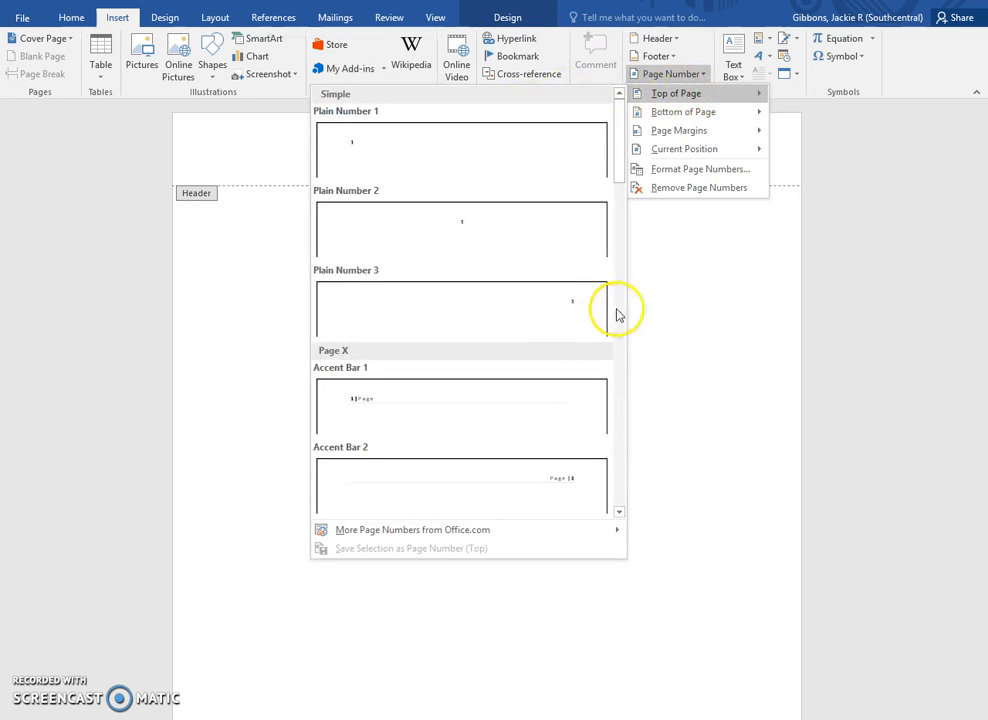
click(537, 317)
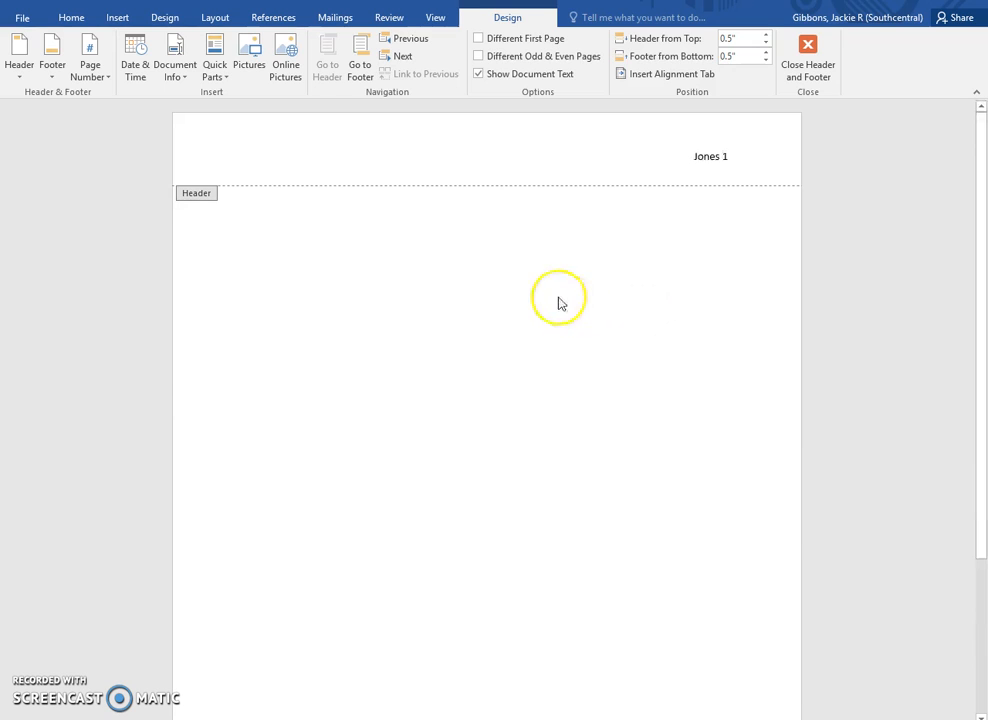
- Choose Times New Roman font and size 12 on the Home tab while editing the header
click(71, 19)
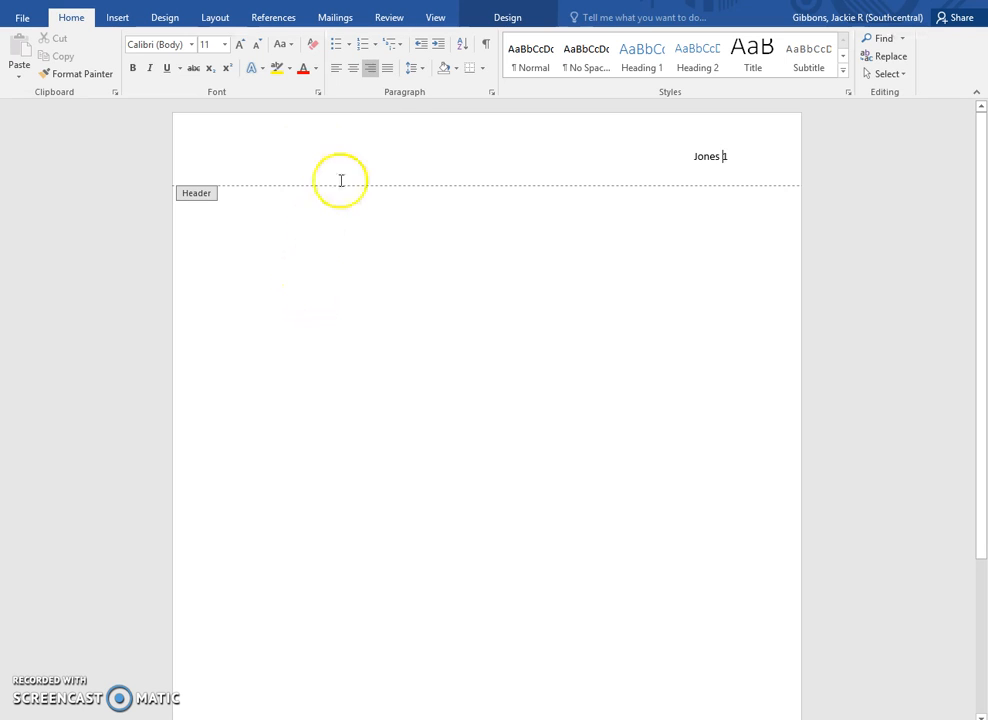
click(191, 44)
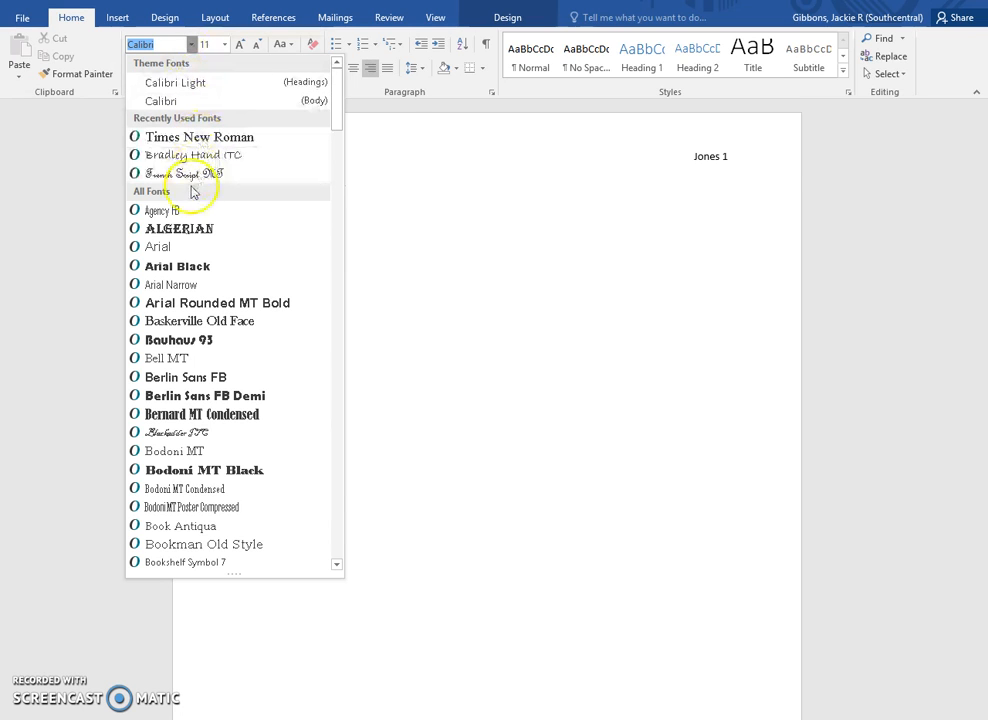
drag(338, 113, 352, 513)
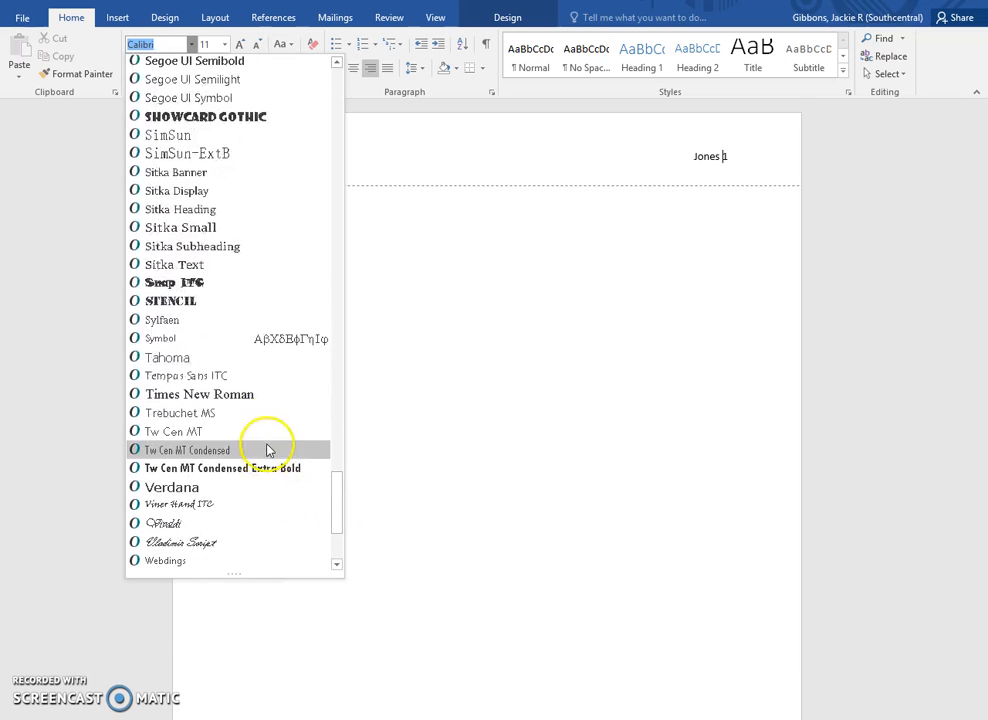
click(158, 44)
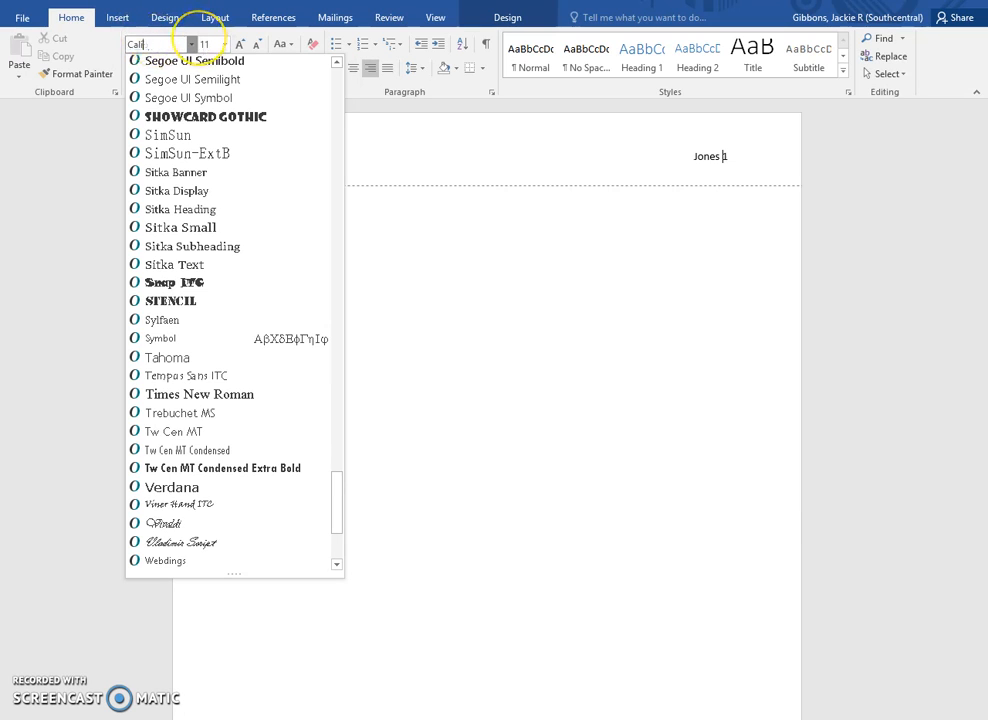
text(Times New Ro)
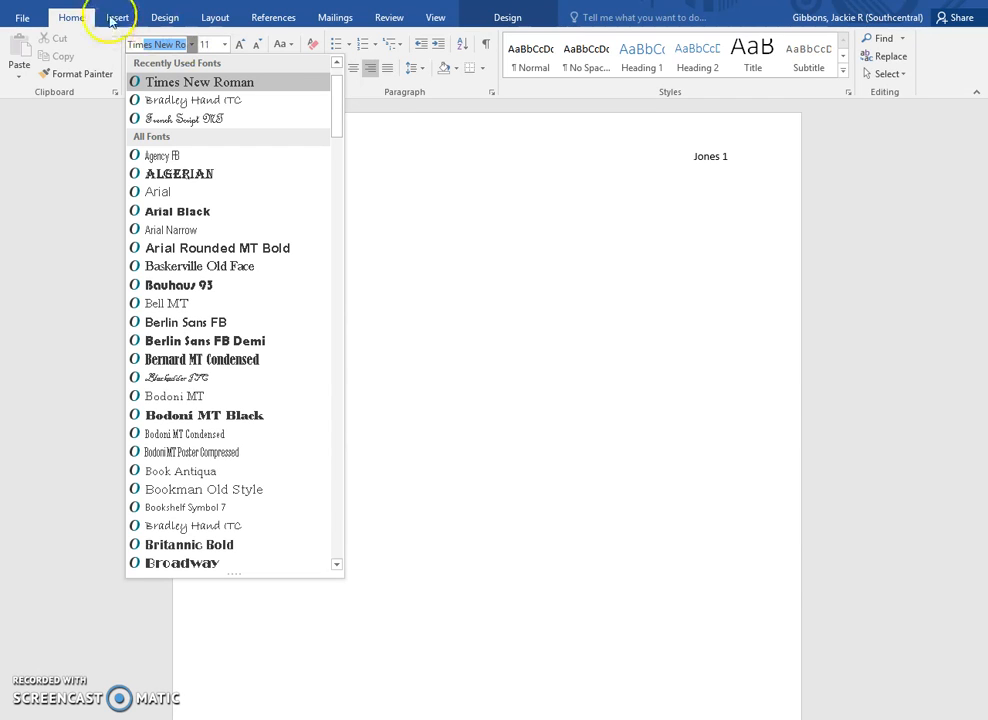
click(216, 44)
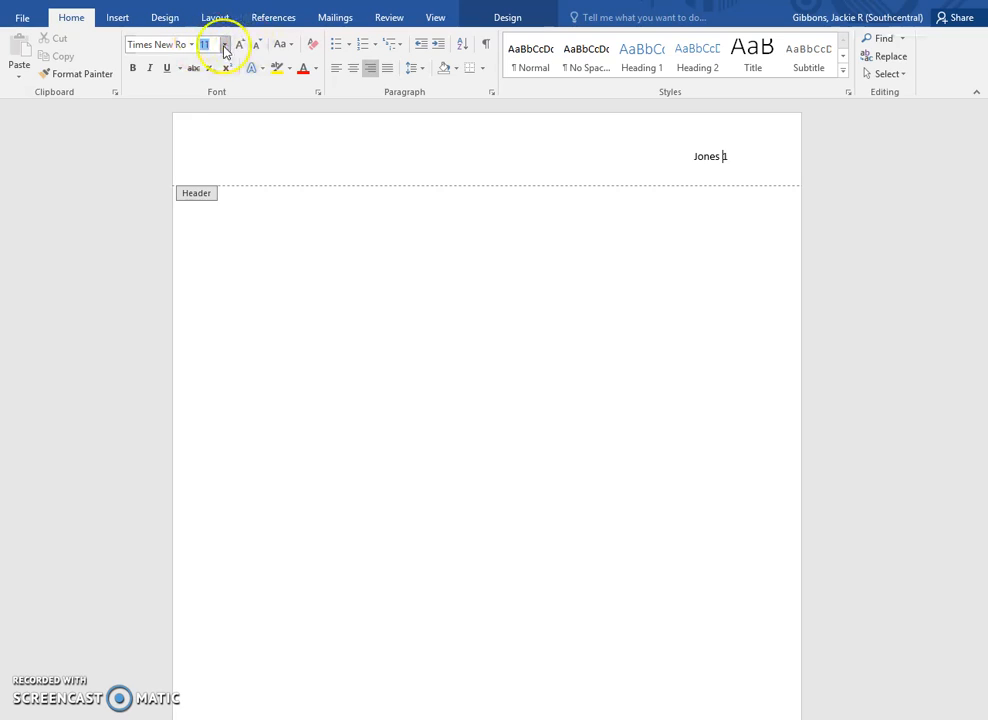
click(224, 45)
click(207, 121)
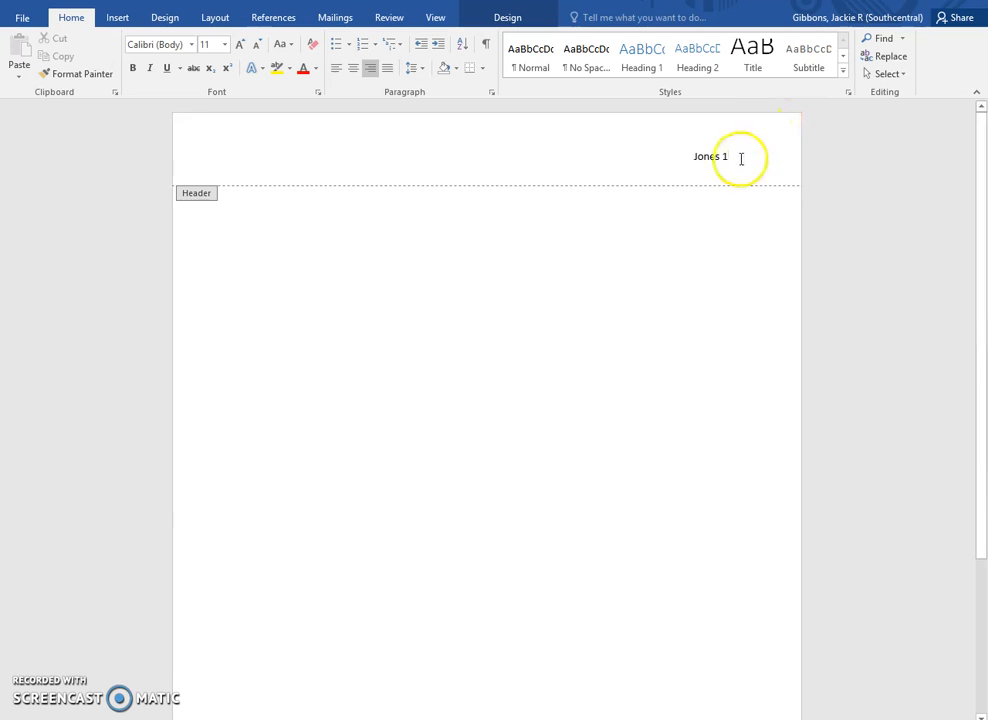
- Select the surname-and-page-number header text and set it to Times New Roman, 12 pt
drag(692, 157, 689, 158)
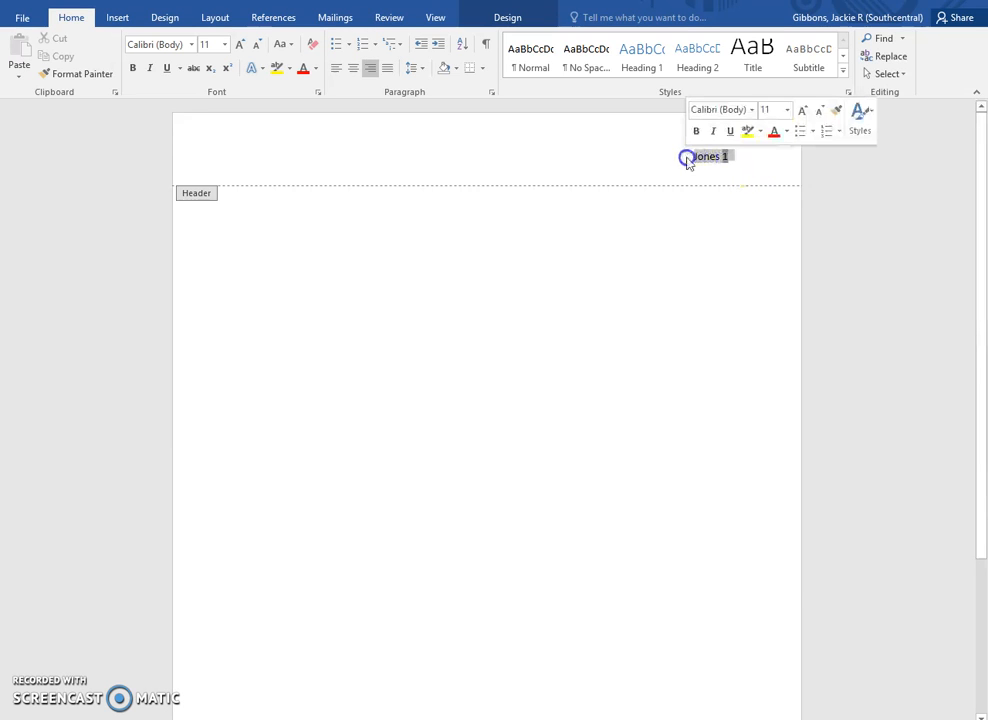
click(193, 45)
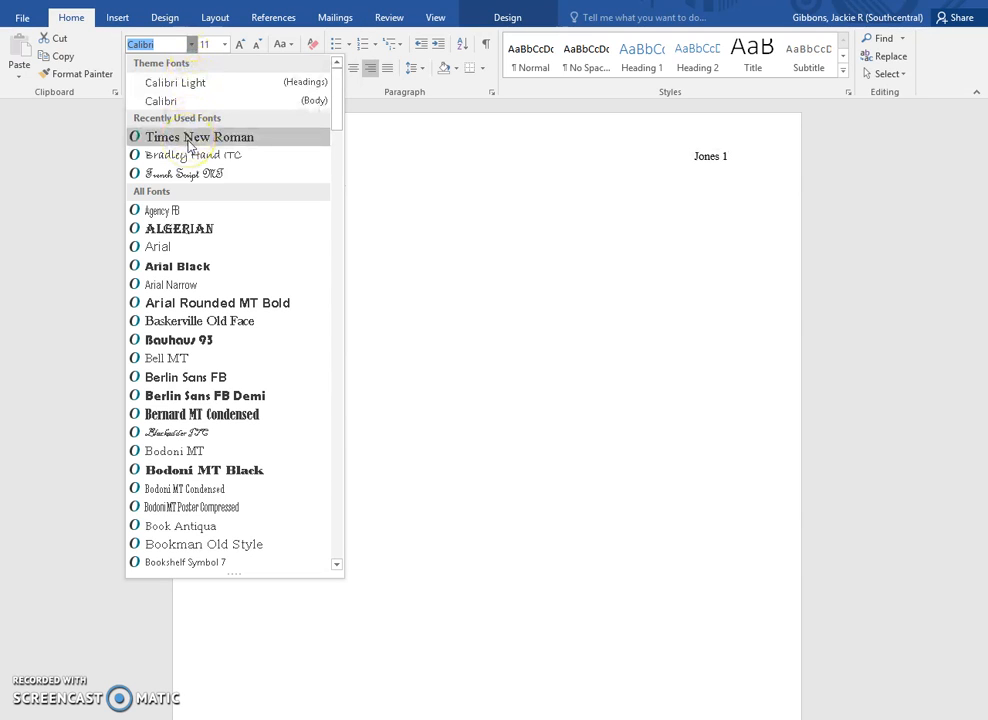
click(158, 46)
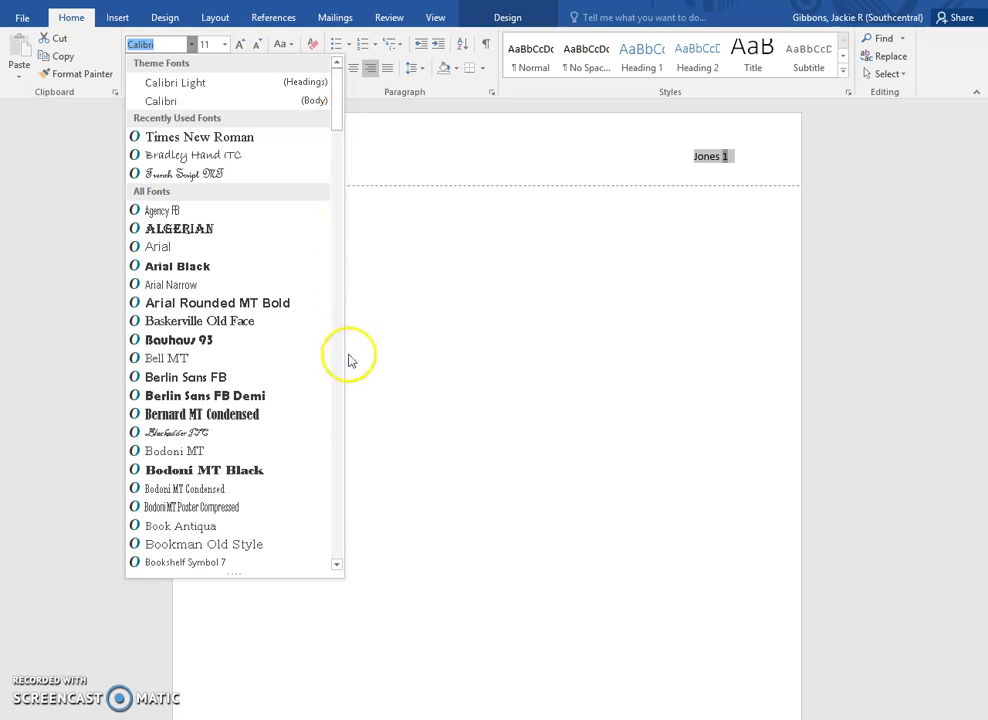
click(190, 140)
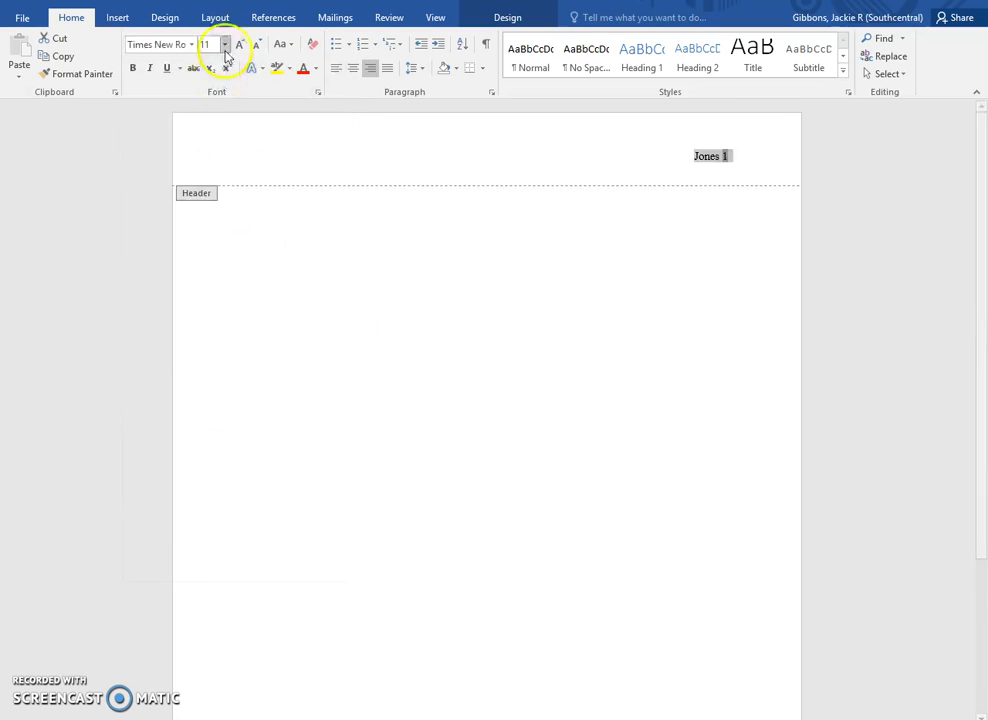
click(224, 44)
click(211, 122)
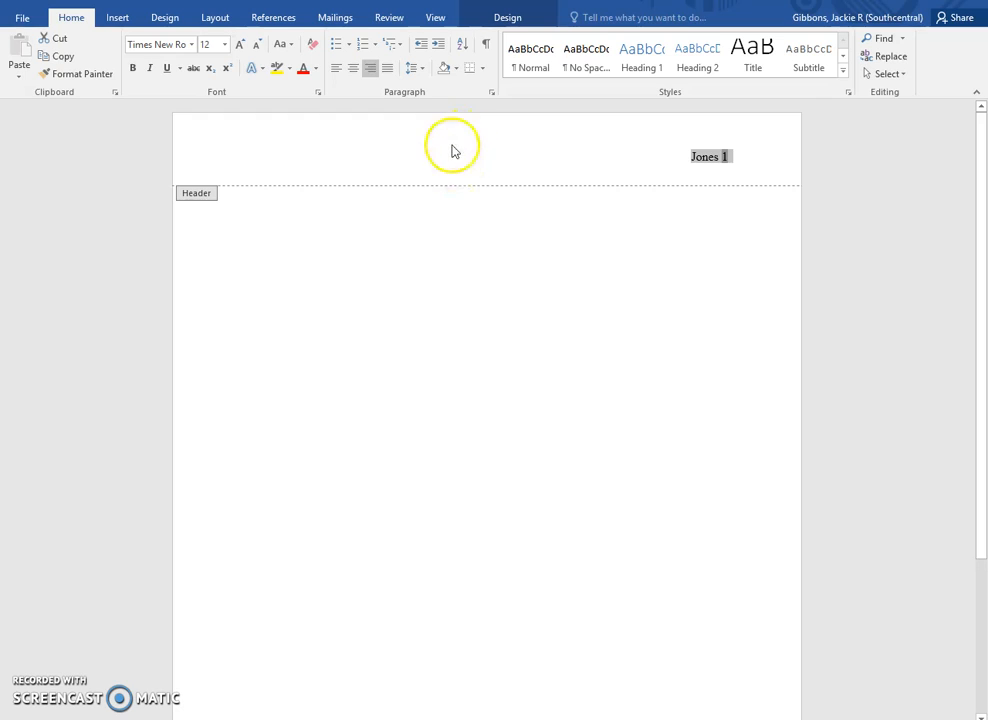
- Return to the document body and set its font to Times New Roman, 12 pt
double_click(473, 263)
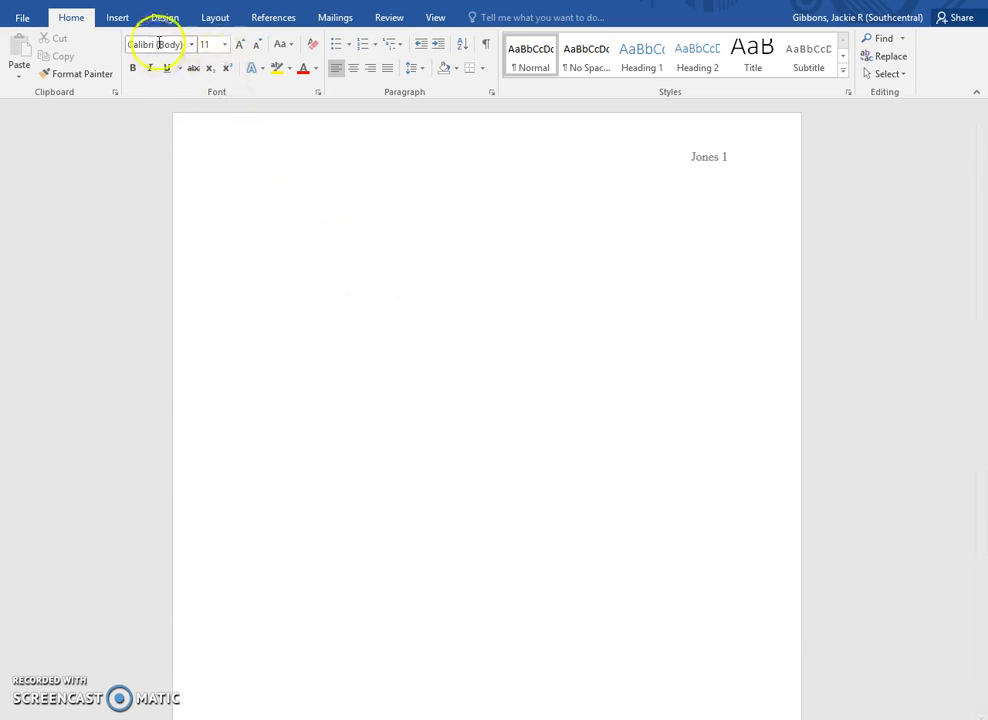
click(192, 46)
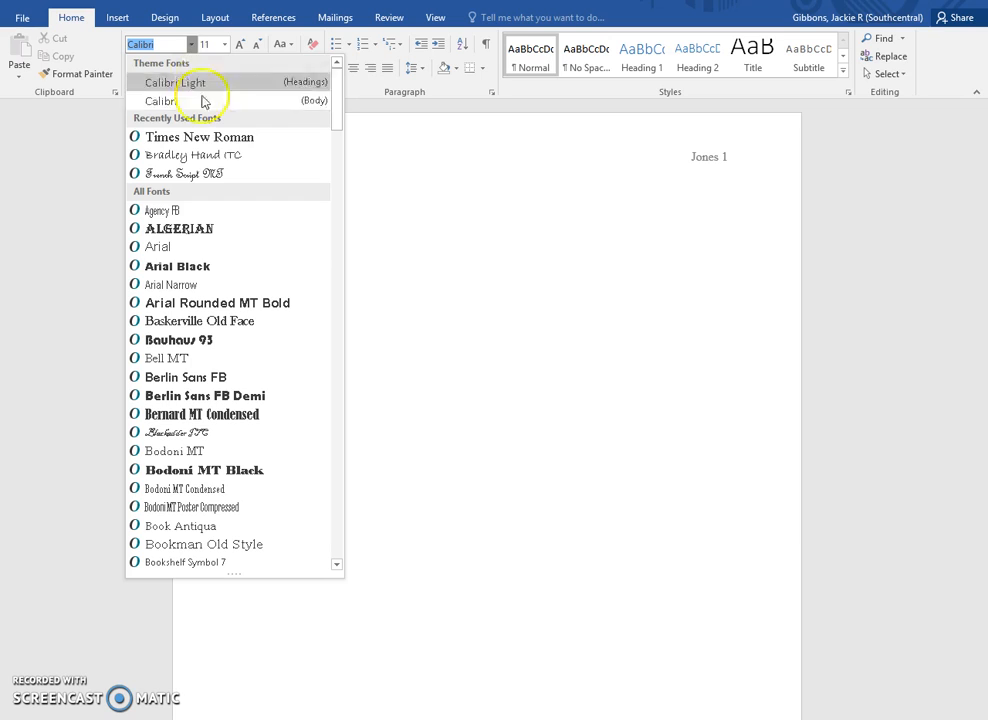
click(212, 137)
click(225, 44)
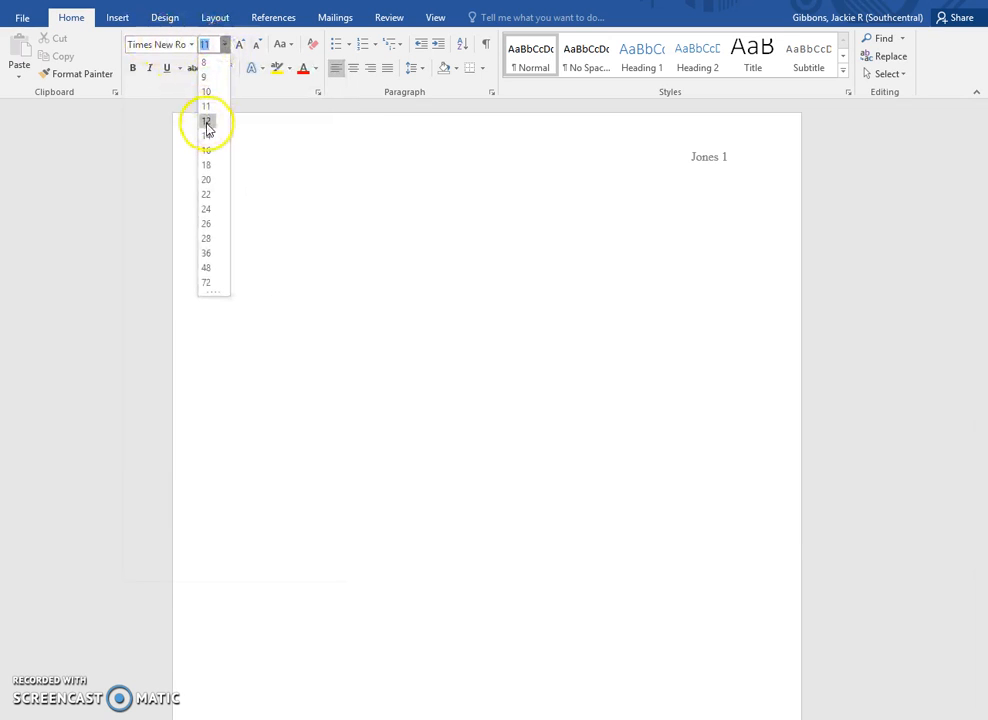
click(207, 125)
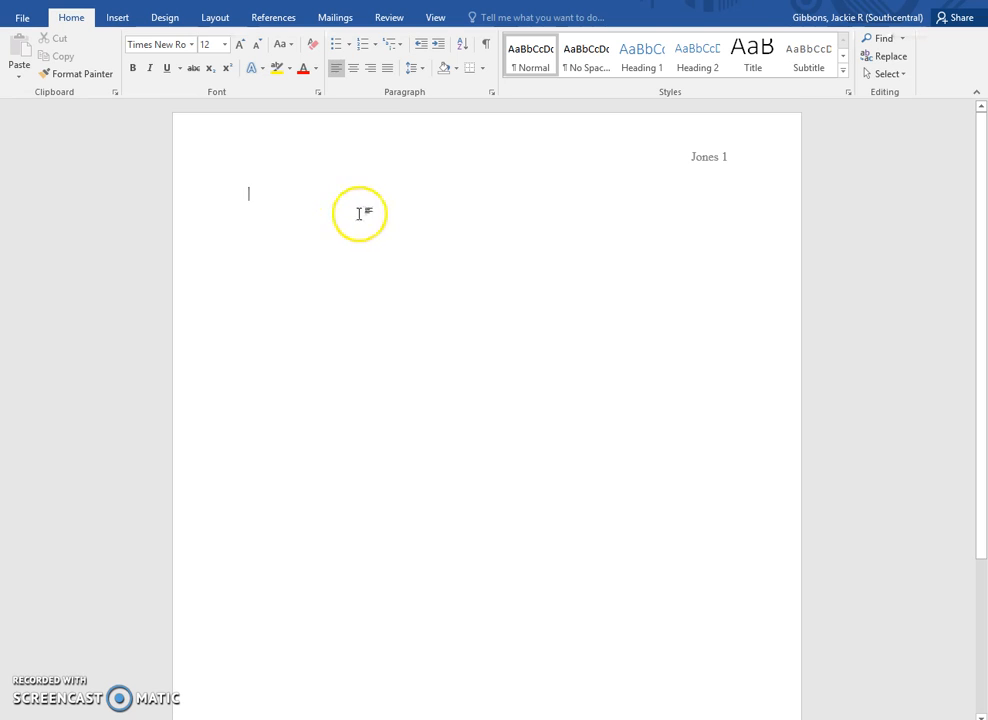
- Remove the extra space after paragraphs and set line spacing to 2.0
click(422, 69)
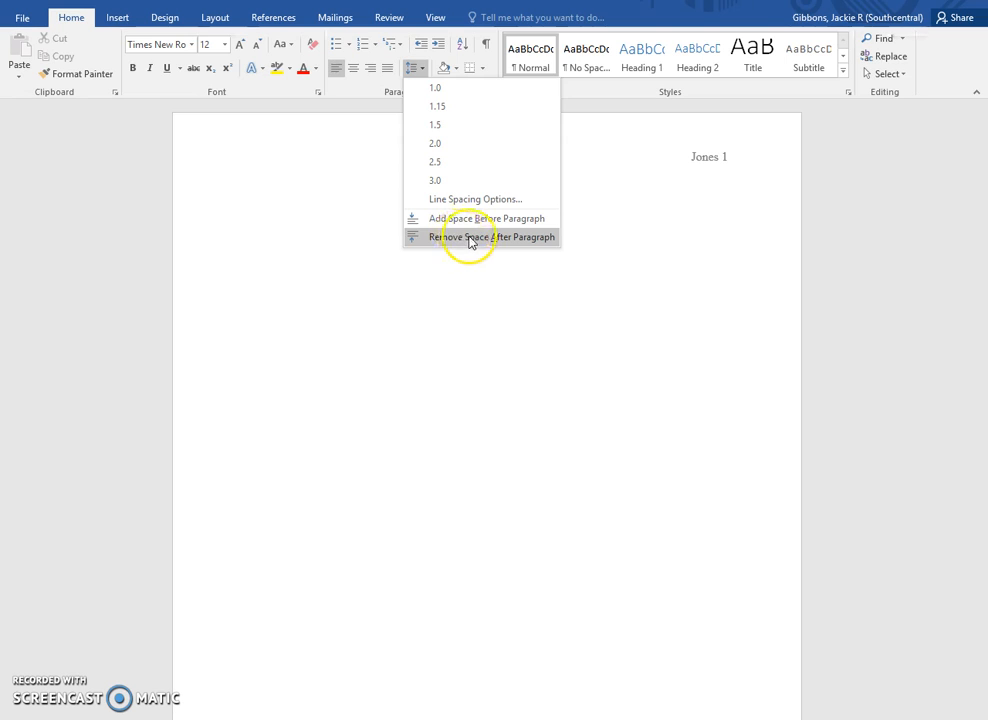
click(470, 237)
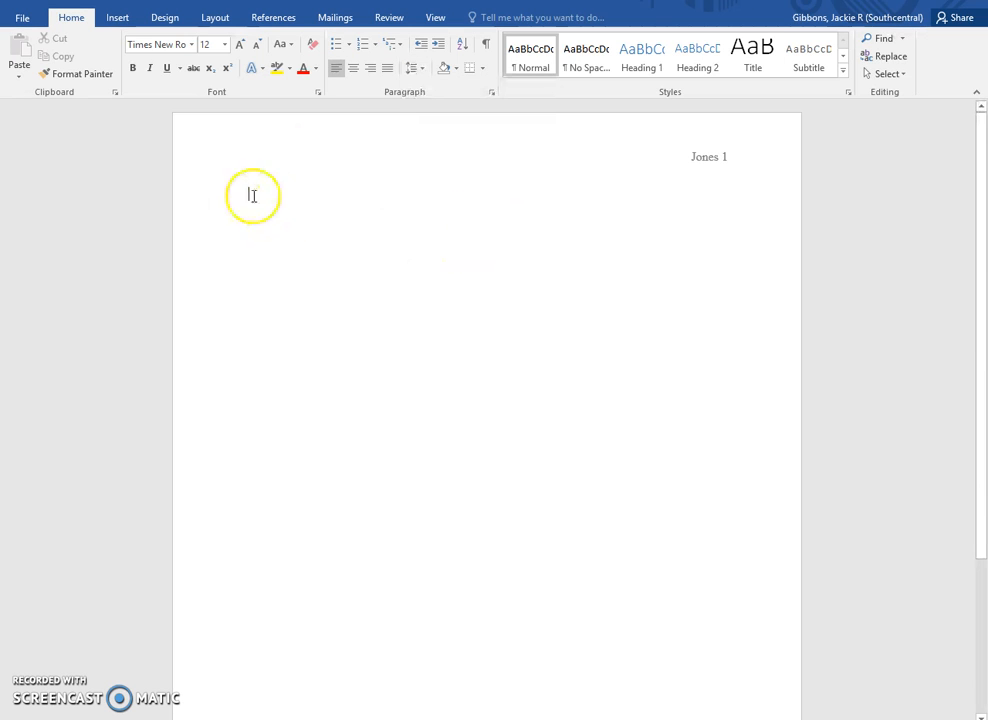
click(421, 70)
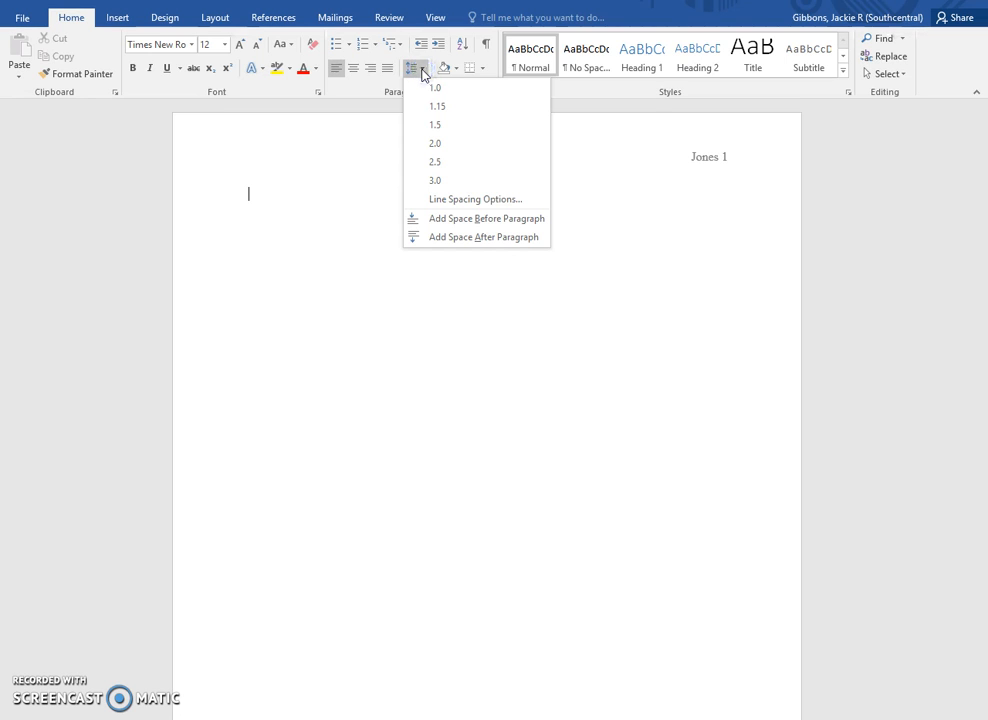
click(436, 143)
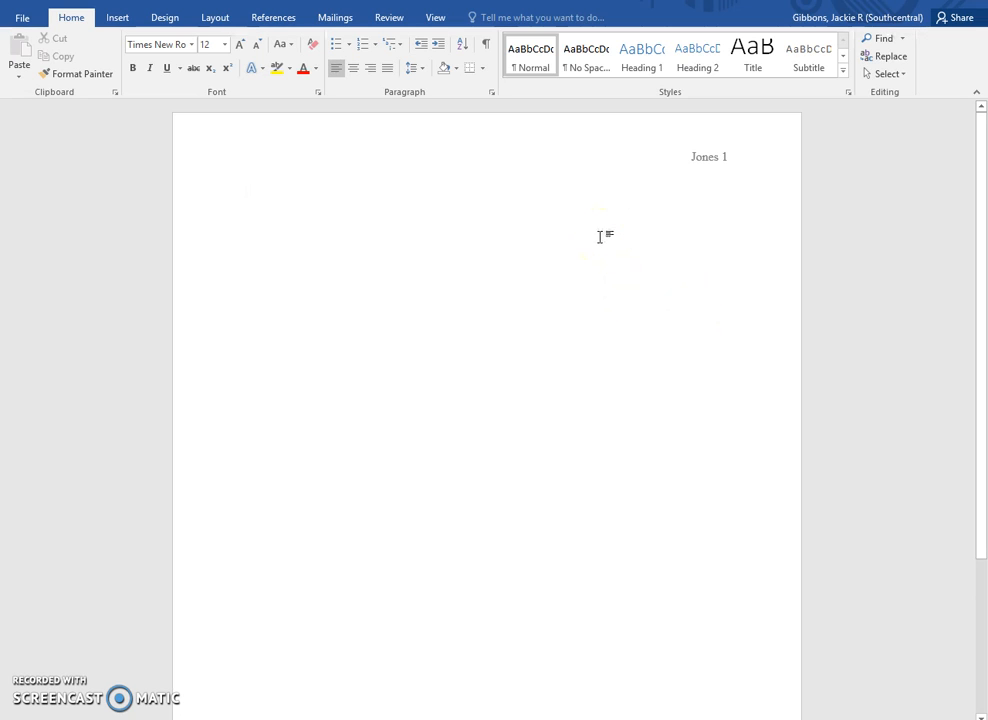
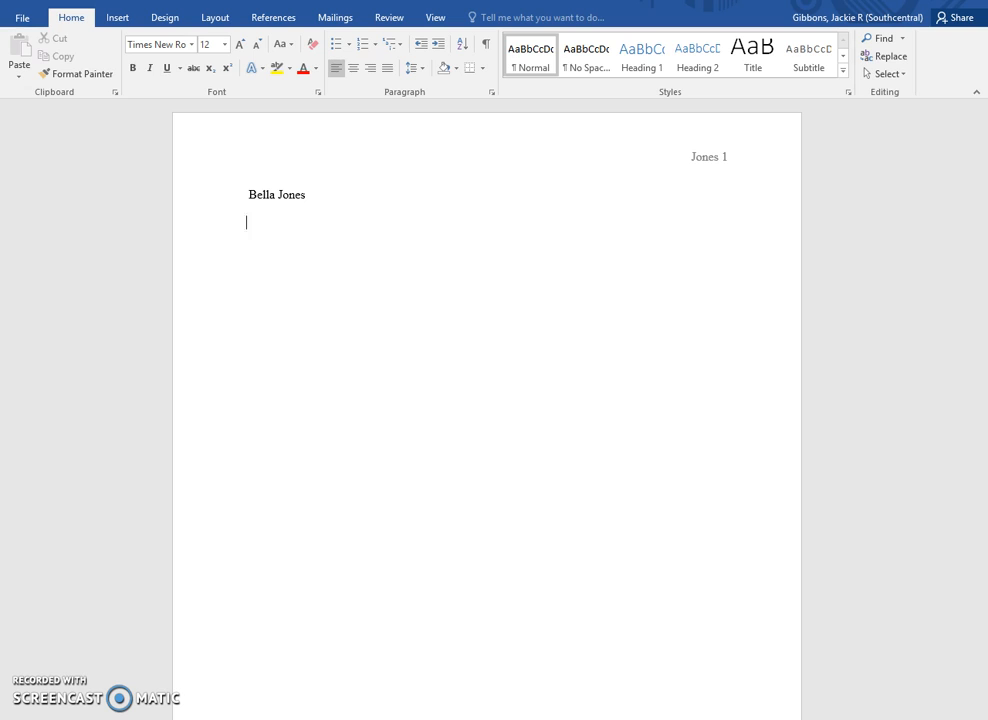
- Type the student's full name, 'Chemistry 101', and 'Professor' on separate heading lines
text(Chemistry 101)
text(/)
key(BackSpace)
key(Return)
text(Professor)
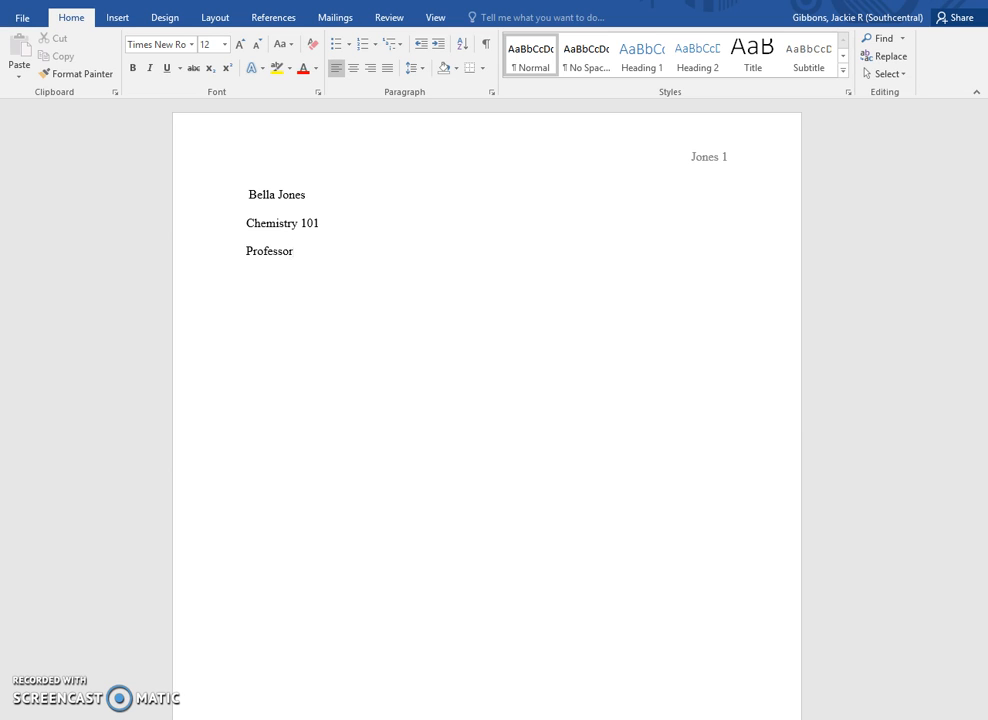
- Complete the professor's surname and add '17 November 2016' on the next line
text(Gibbons)
key(Return)
text(17 Nov)
key(BackSpace)
text(vember)
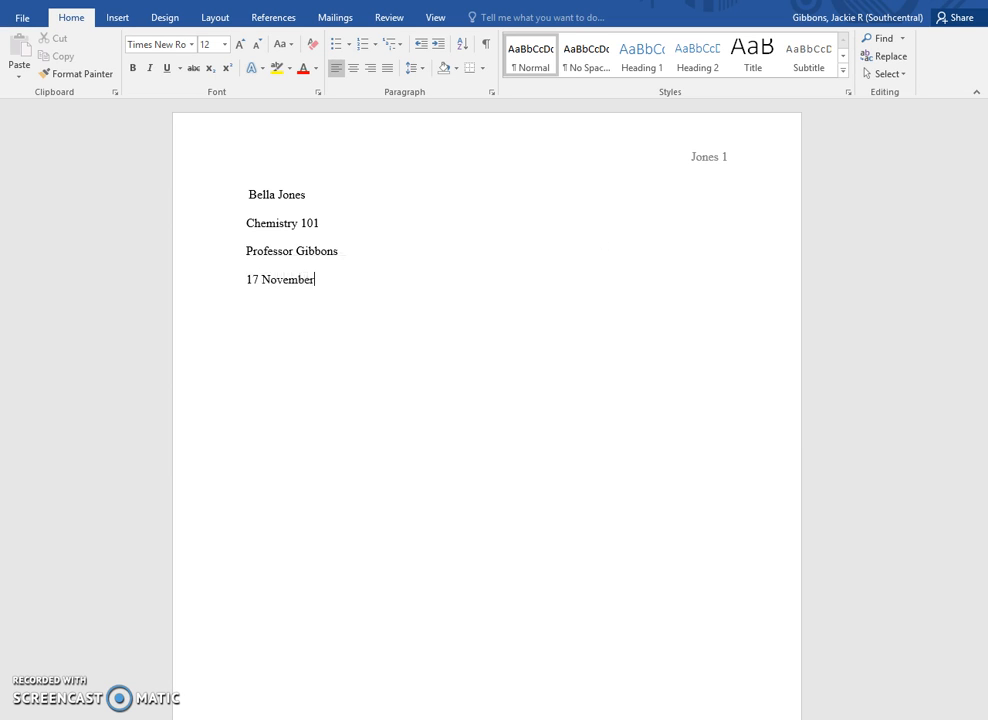
text( 1016)
key(BackSpace)
key(BackSpace)
key(BackSpace)
key(BackSpace)
text(2016)
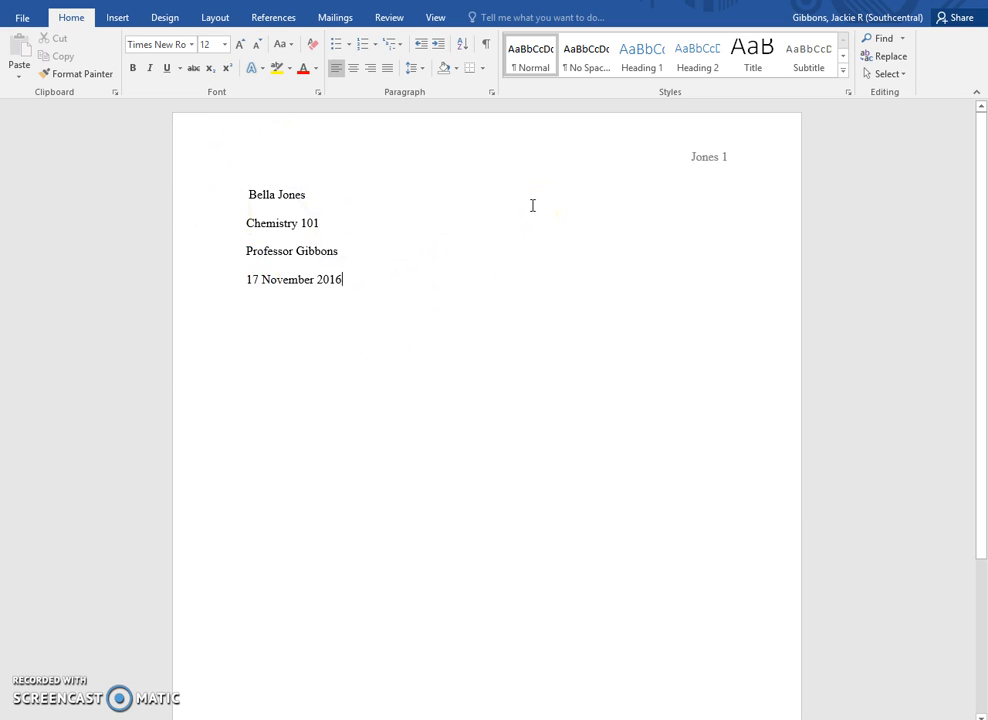
key(Return)
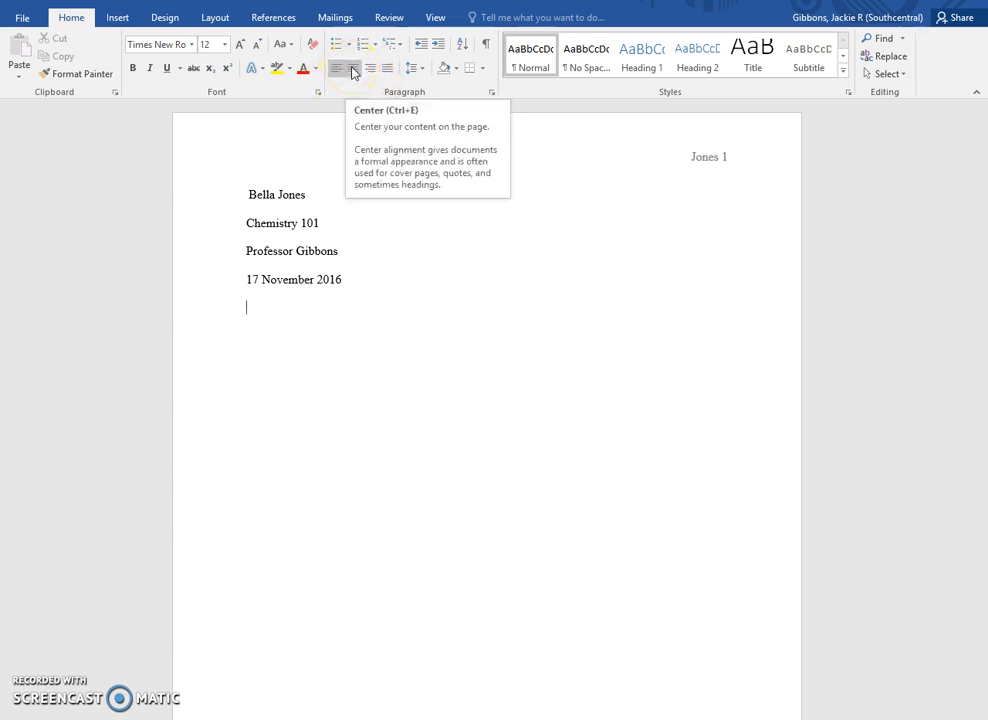
- Center the new line and type the title 'Scholarly Article Summary'
click(352, 72)
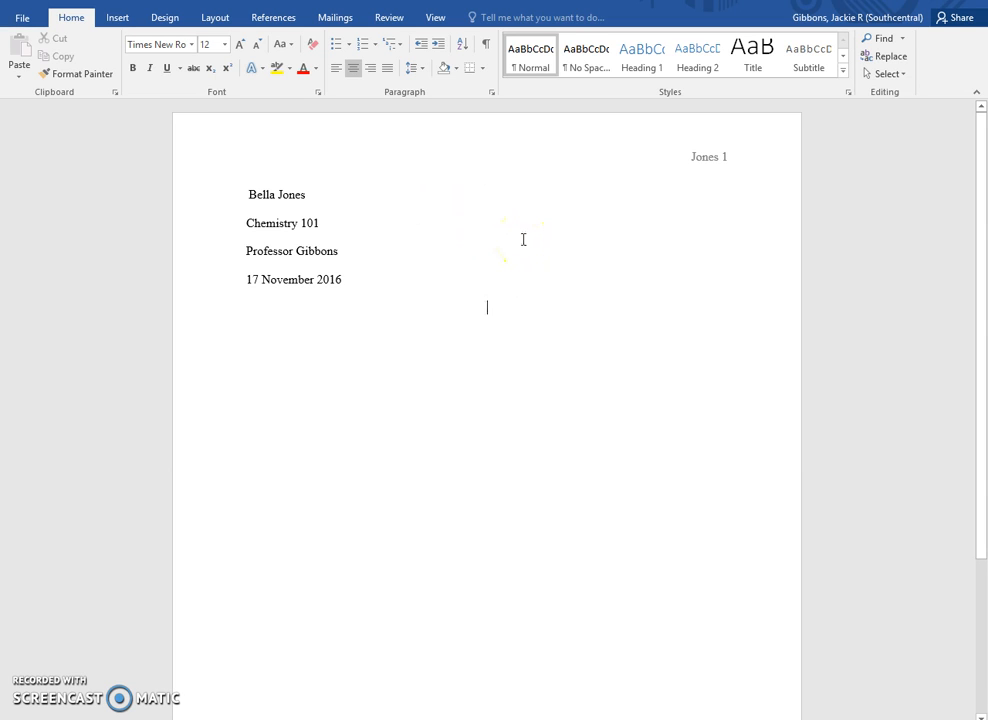
text(Scholarly Article Summary)
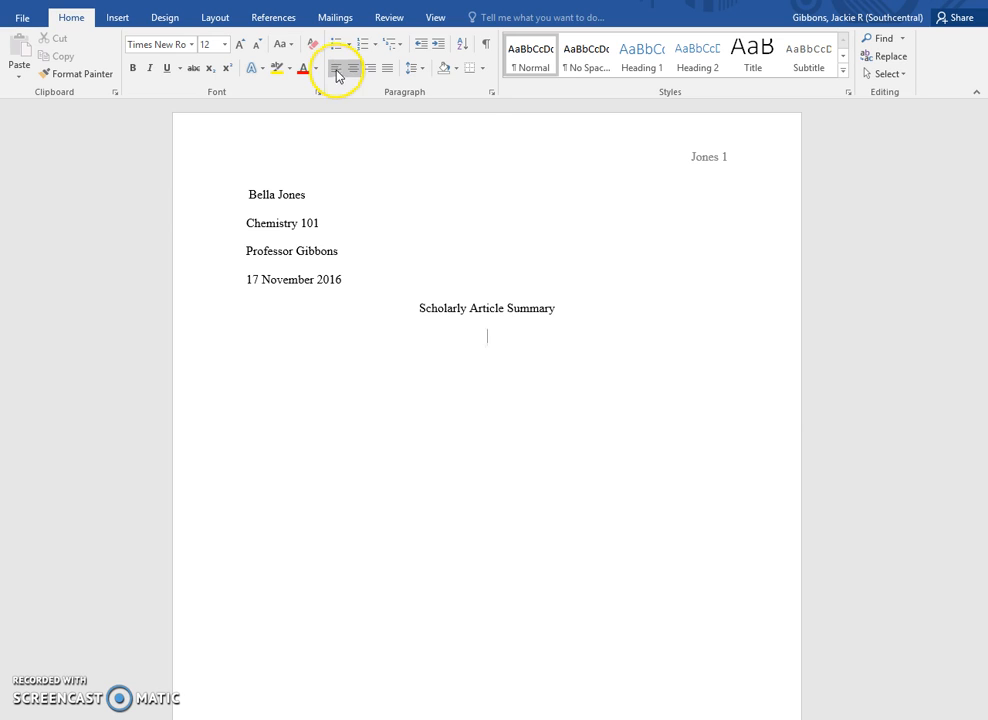
click(580, 325)
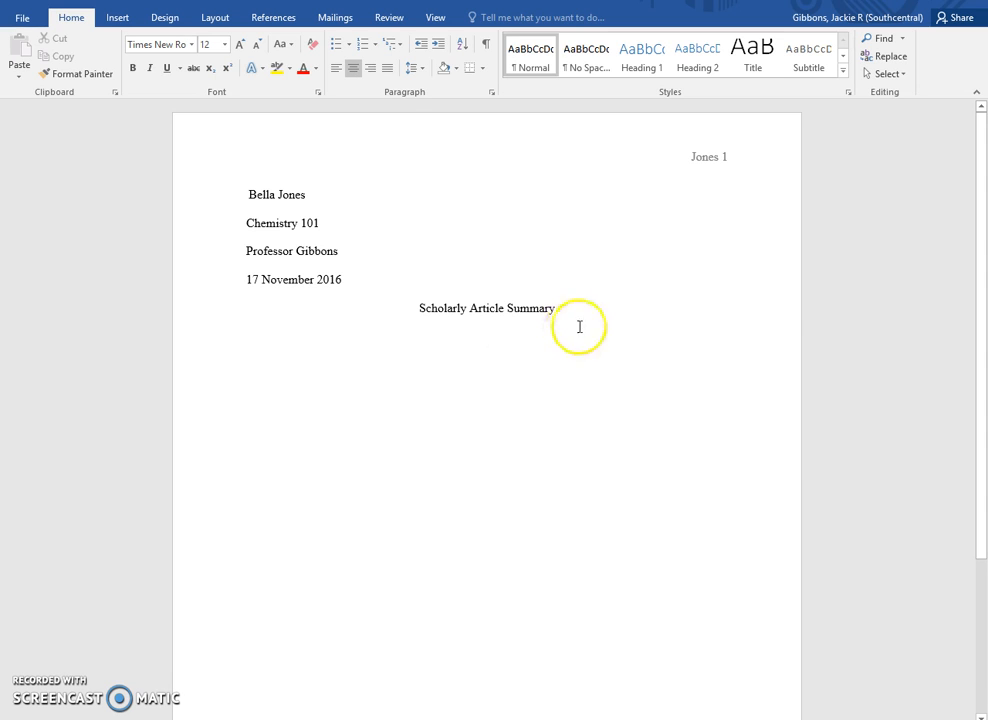
- Left-align the new paragraph and indent its first line with a tab
click(336, 69)
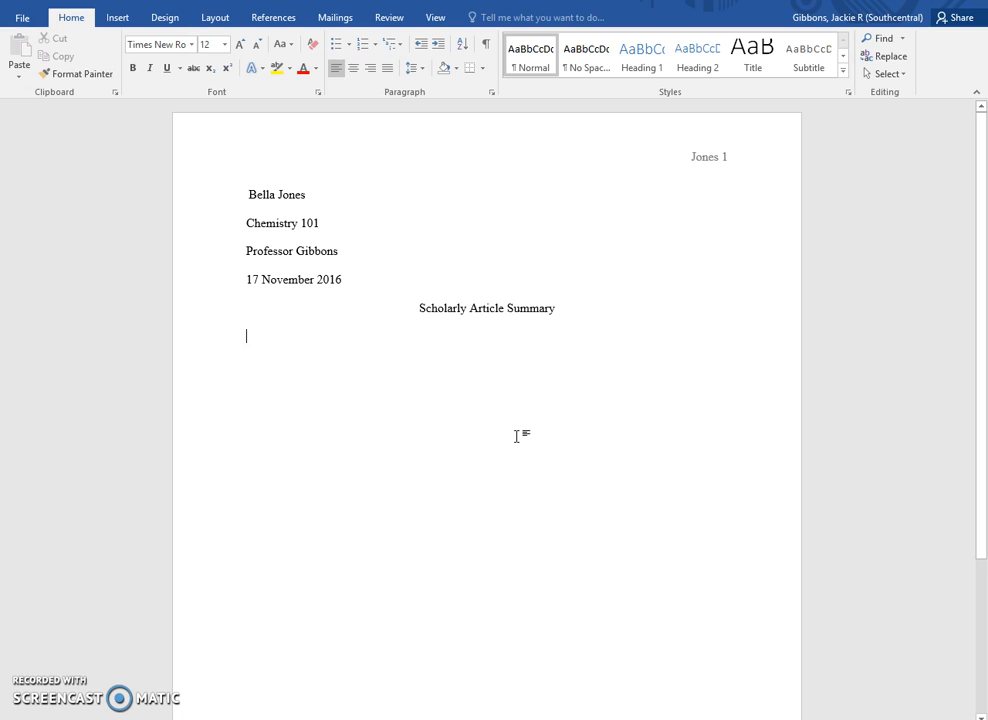
key(Tab)
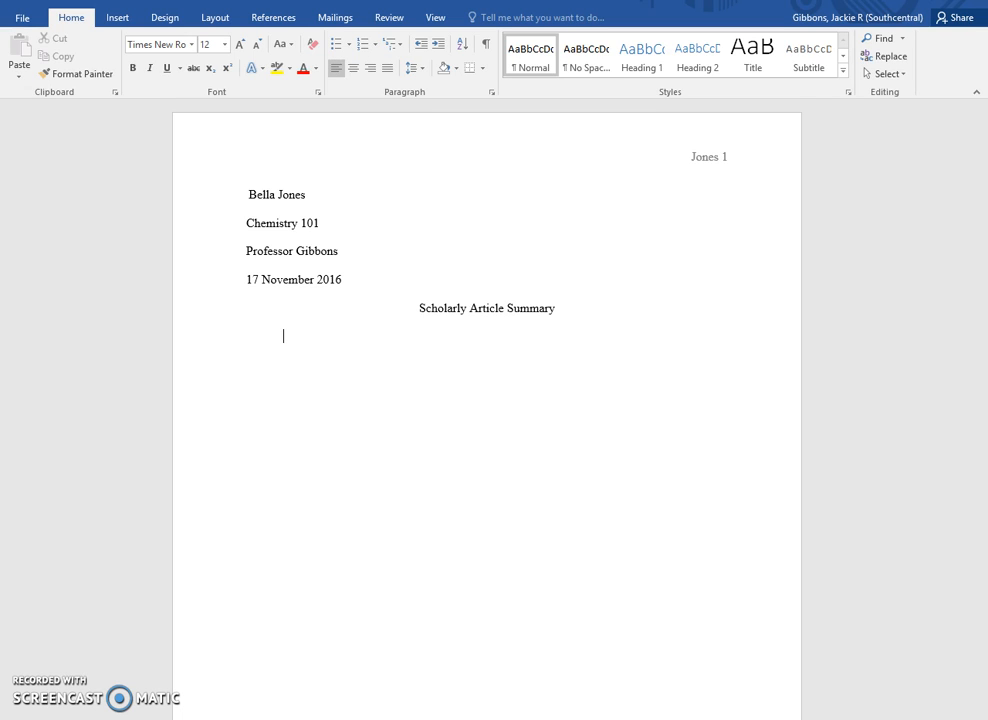
- Type two tab-indented paragraphs, each beginning 'In a discussion of'
text(In a discussion of ...)
key(Return)
key(Tab)
text(In a discussion of...)
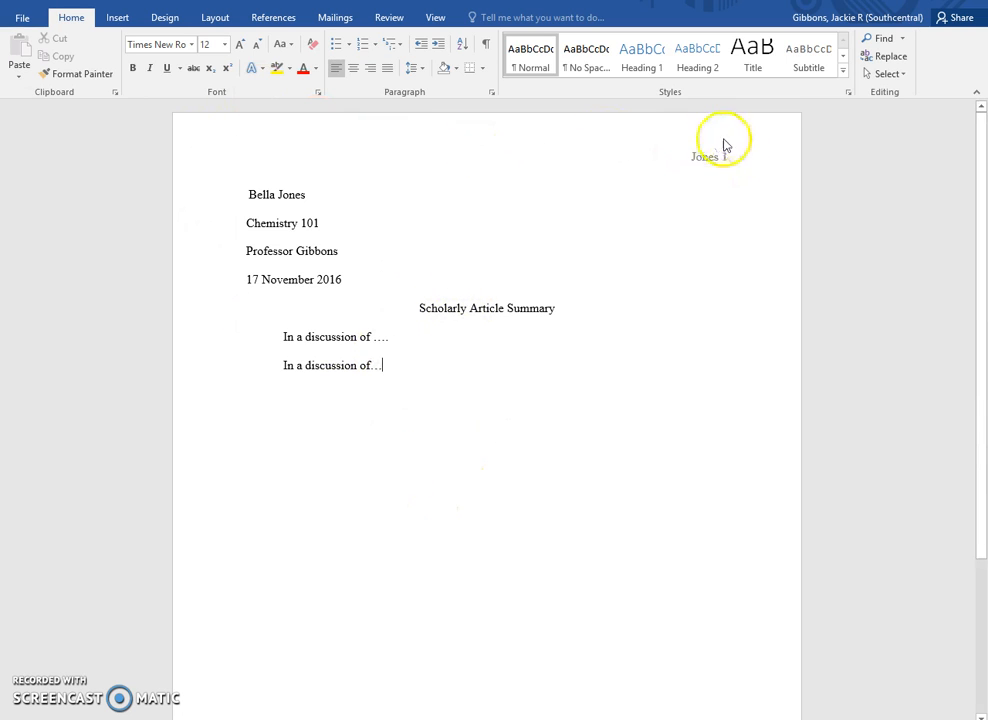
click(635, 158)
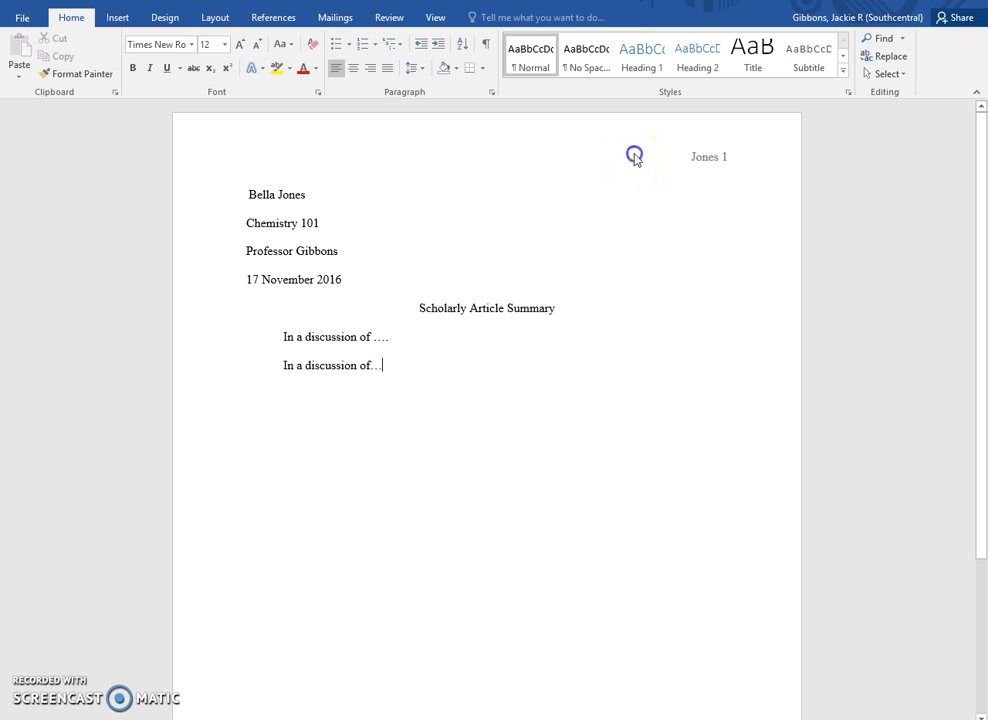
double_click(635, 158)
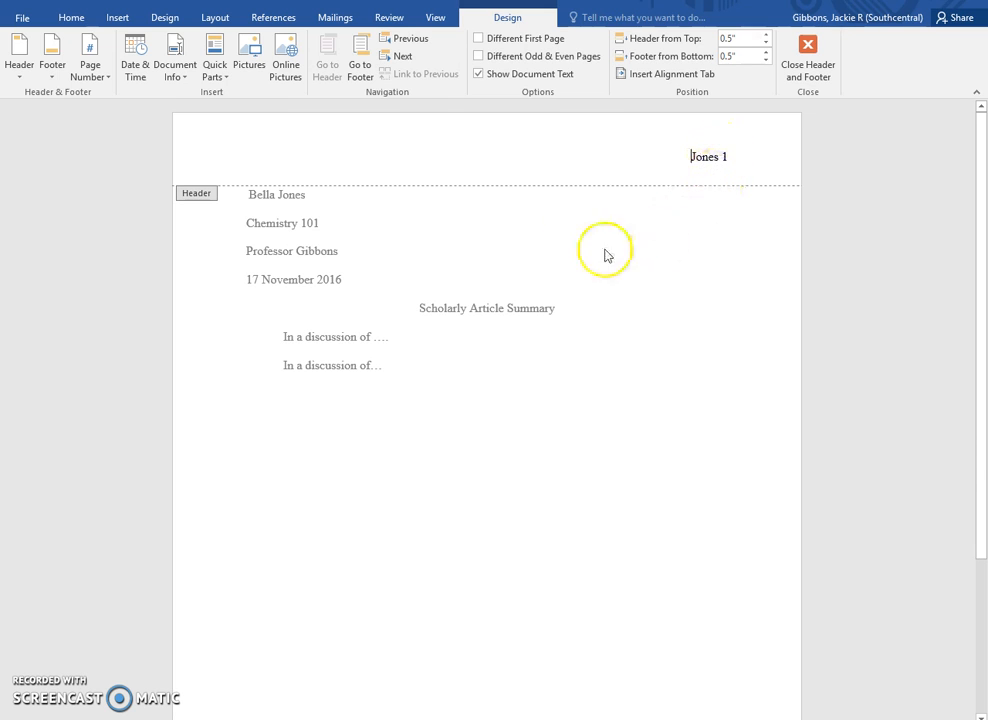
double_click(571, 227)
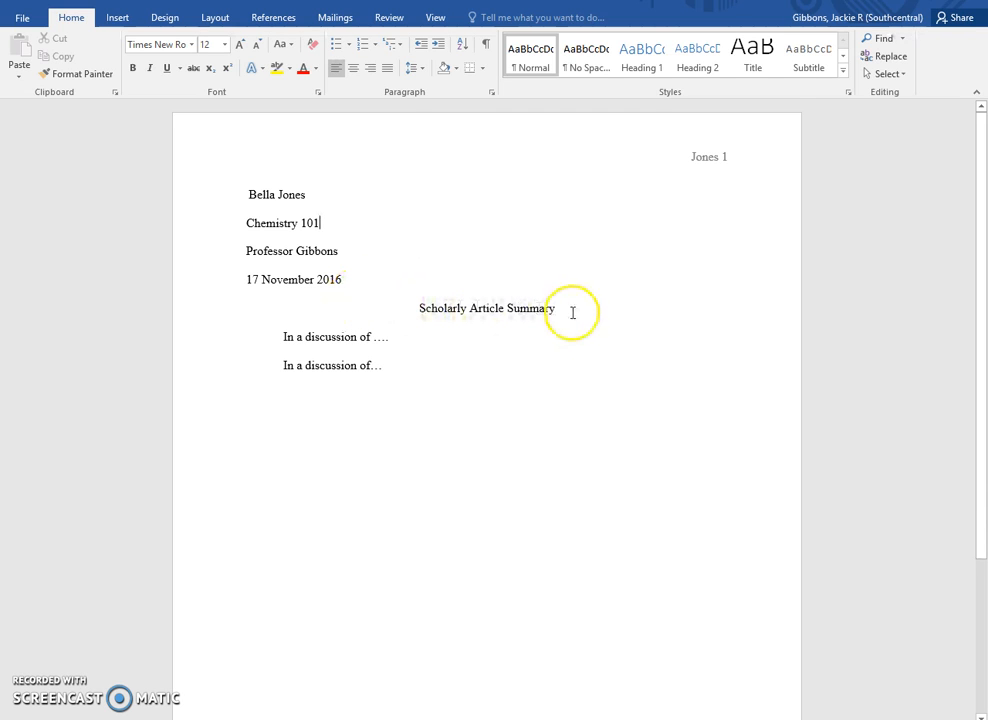
- Add an empty paragraph with no first-line indent below the second 'In a discussion of…' paragraph
click(463, 413)
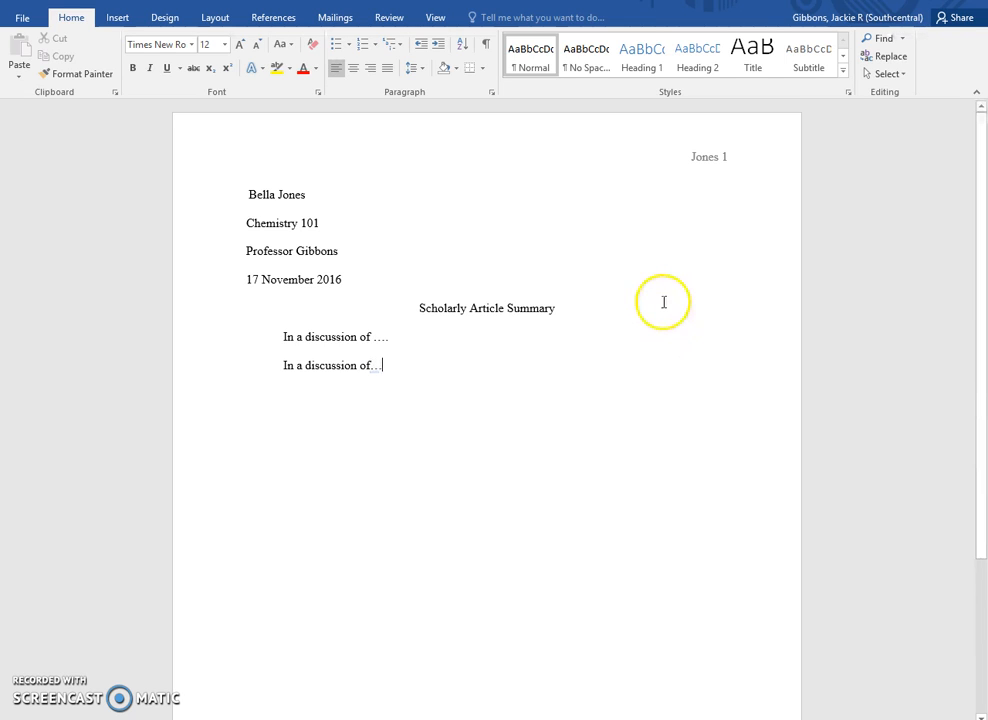
key(Return)
key(BackSpace)
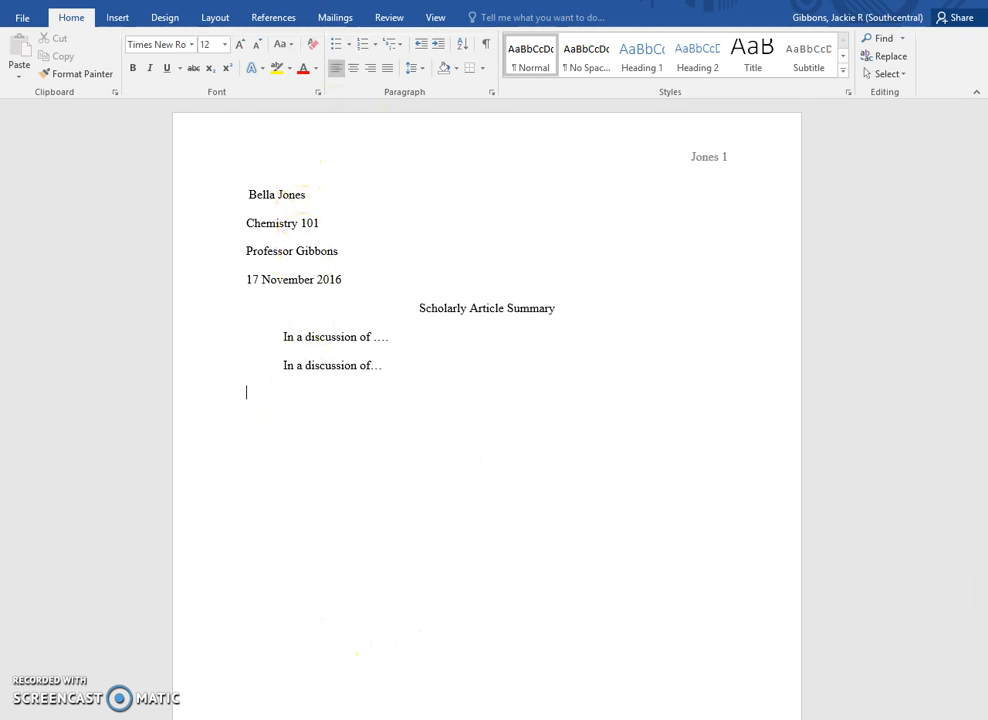
click(116, 18)
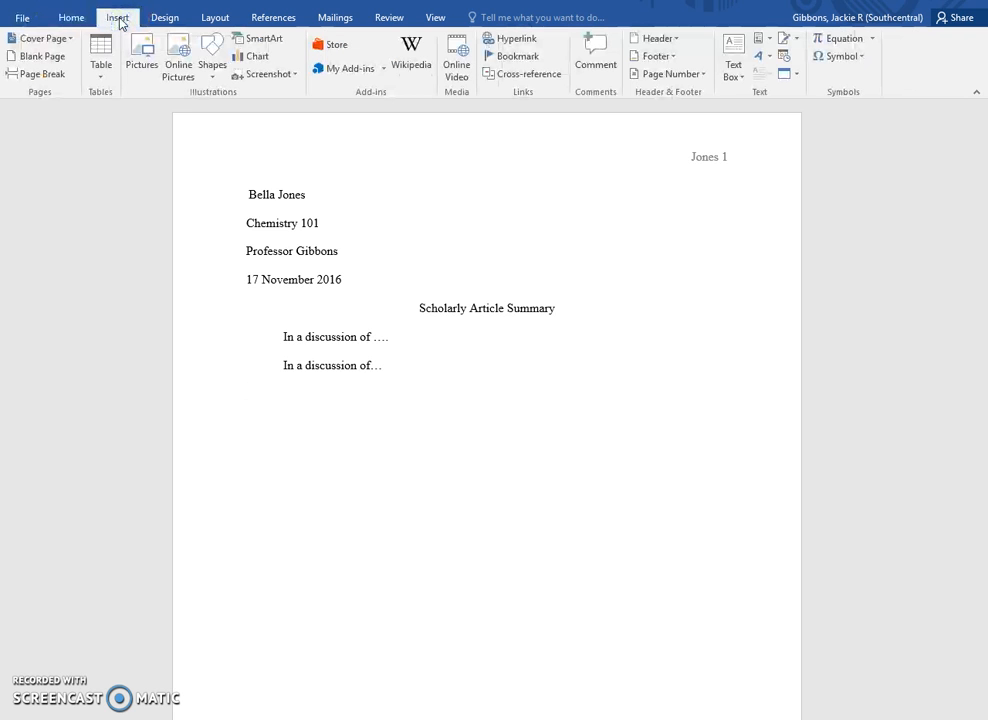
- Insert a page break to start a blank second page headed 'Jones 2'
click(35, 74)
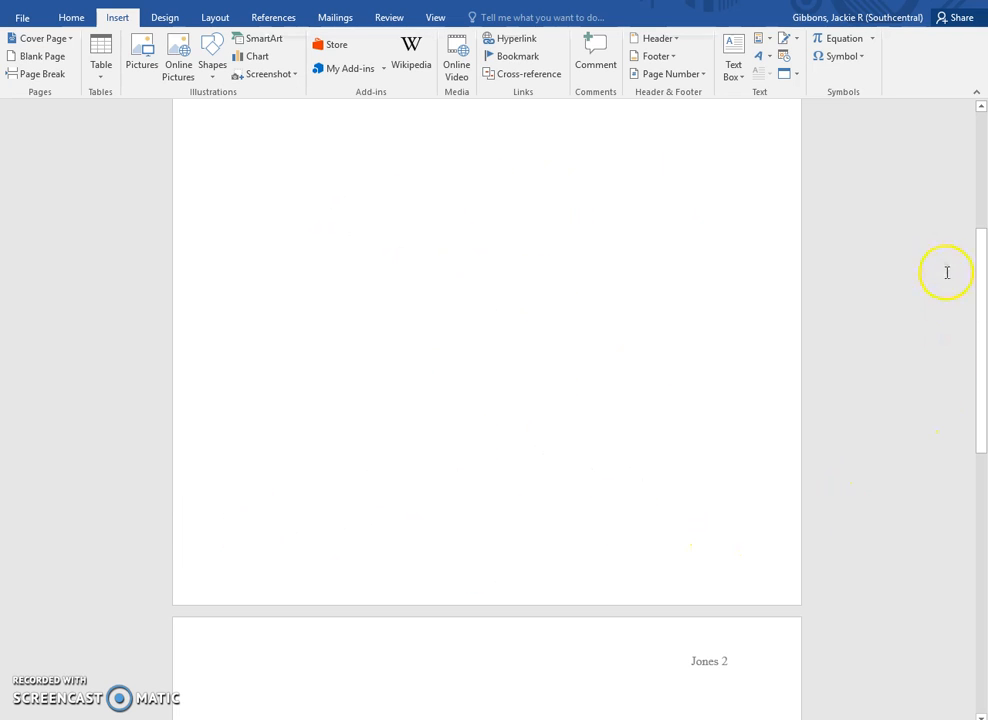
drag(983, 271, 982, 372)
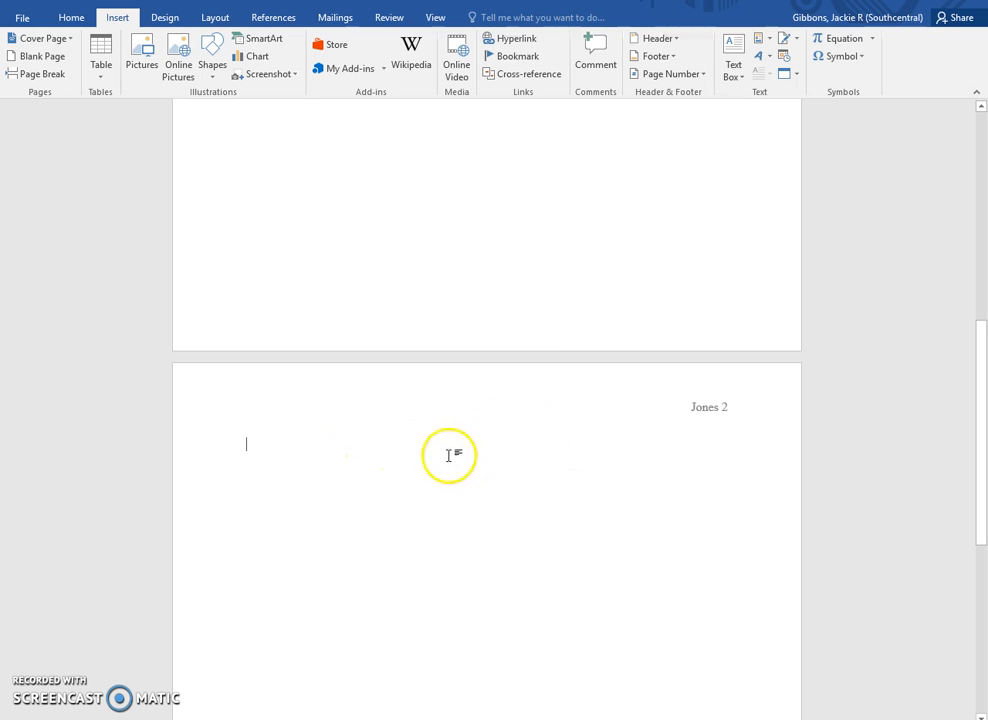
- Center the first line of page 2 and type the title 'Works Cited'
click(72, 18)
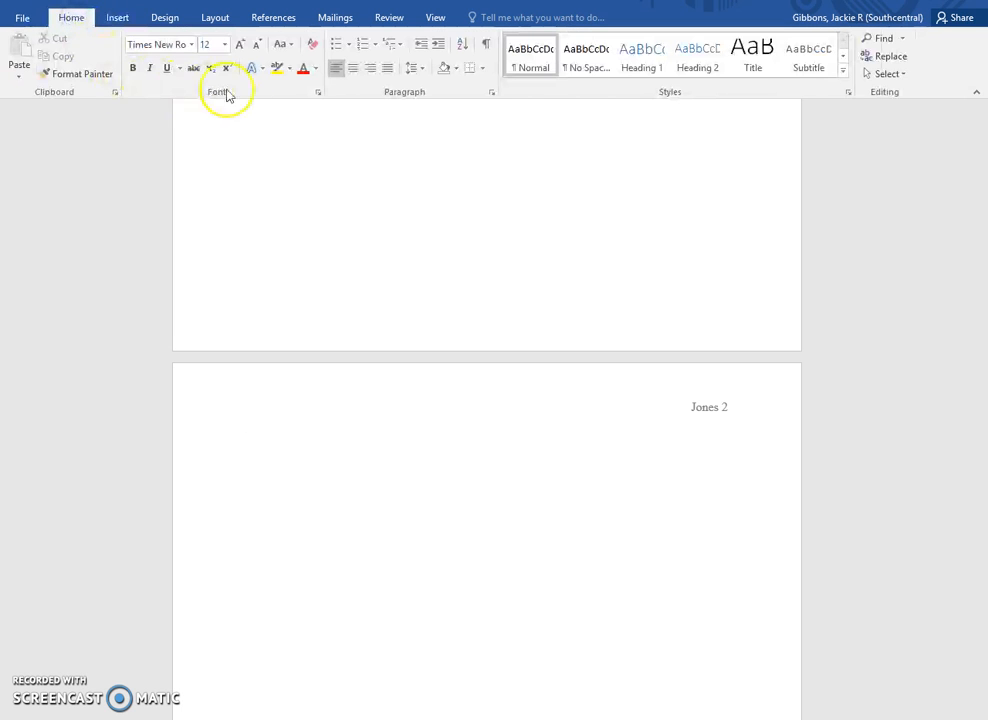
click(353, 68)
text(Works Cited)
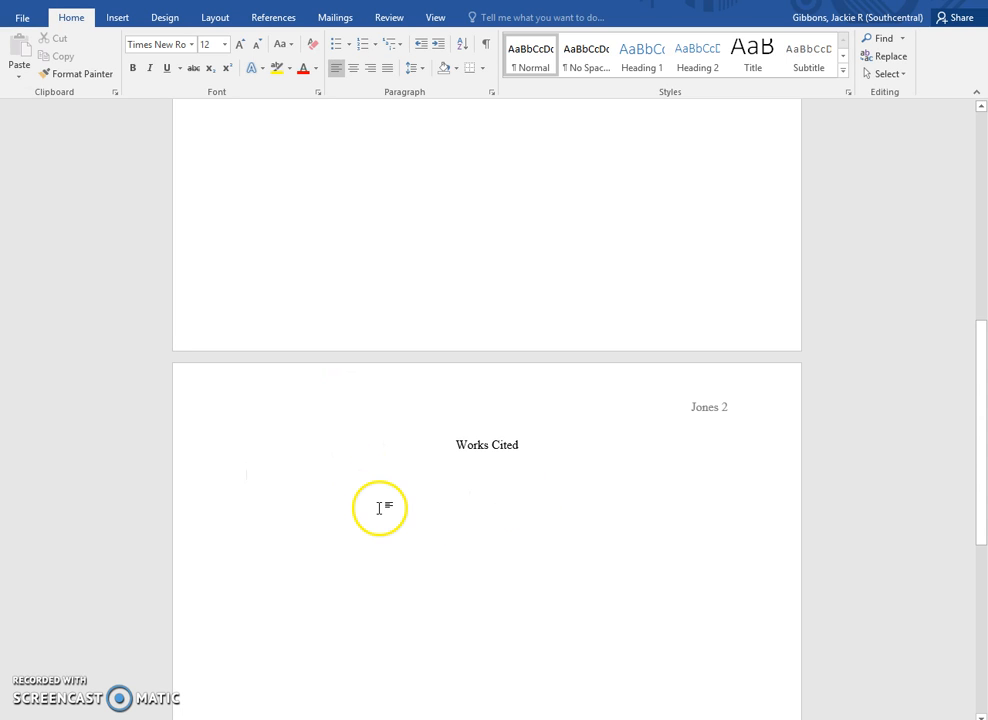
drag(977, 450, 977, 245)
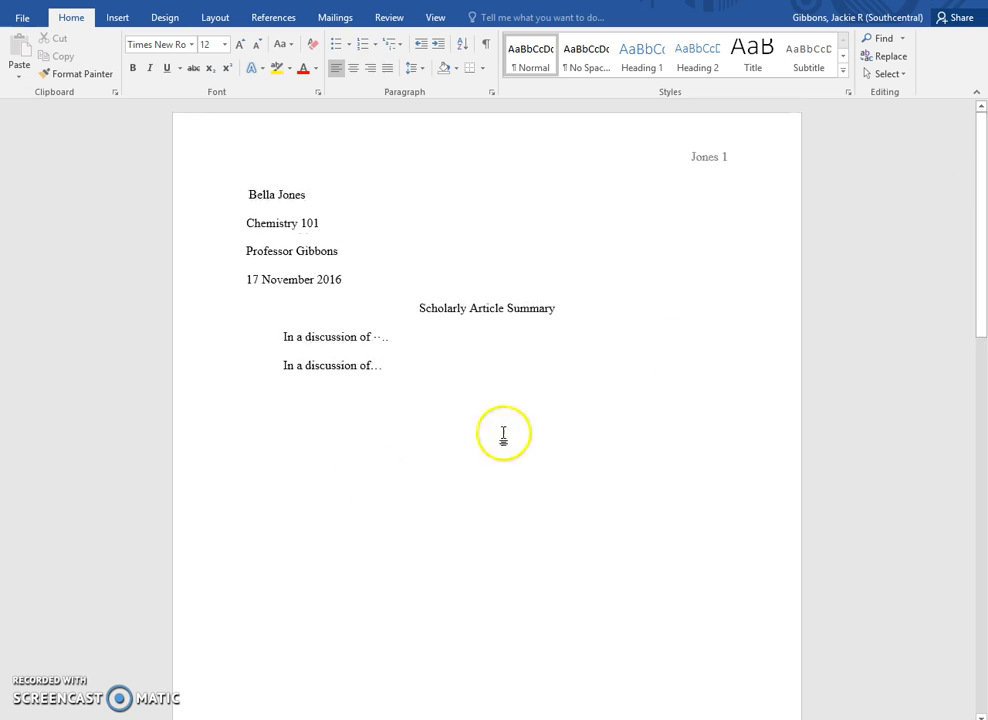